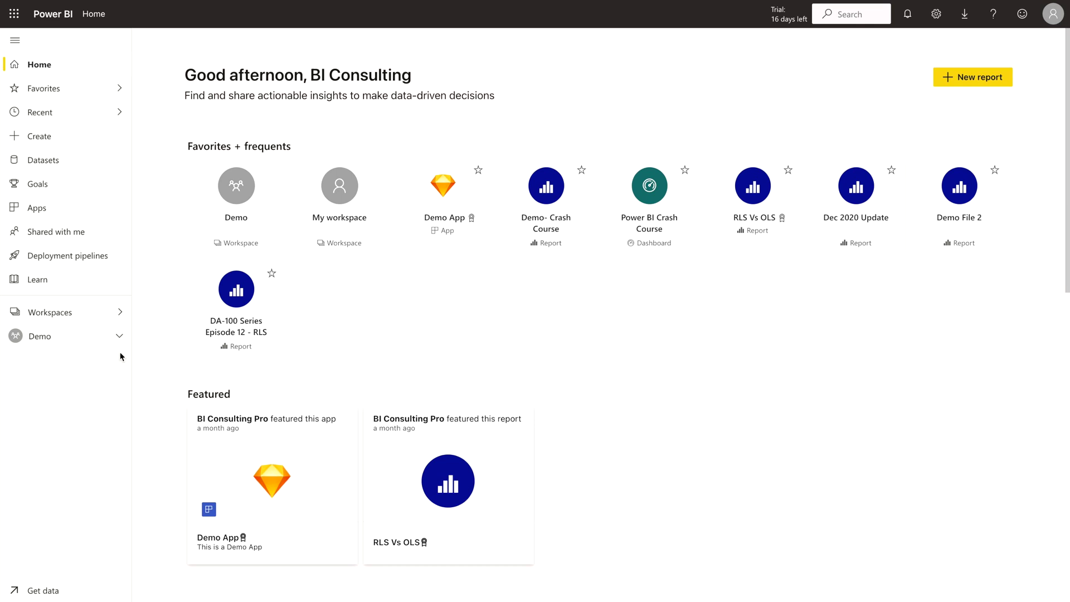
Open the usage metrics report for the RLS Vs OLS report in the Demo workspace
left_click(96, 321)
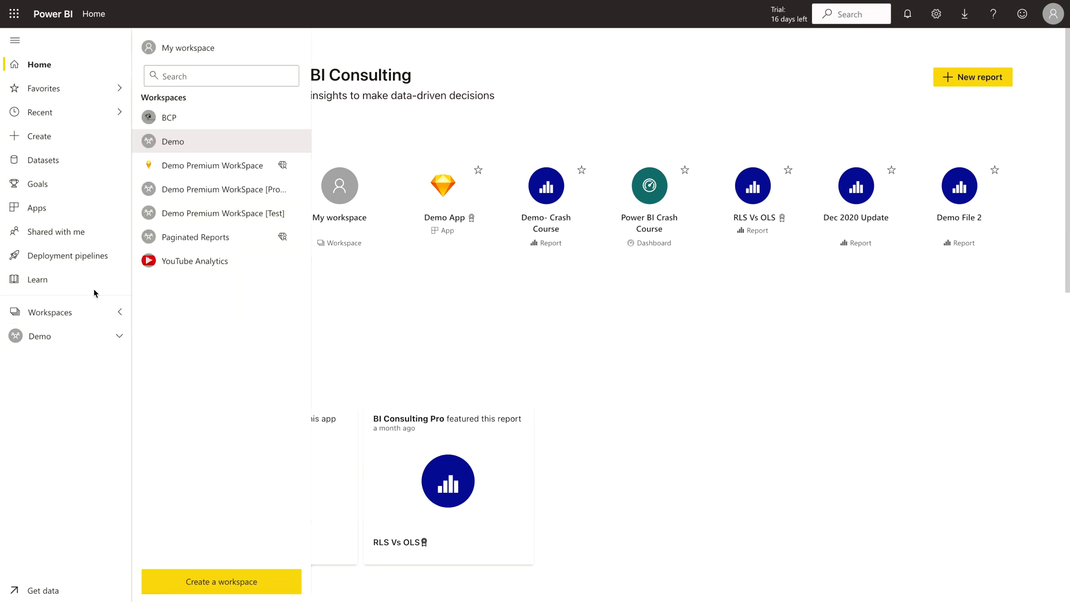
left_click(185, 146)
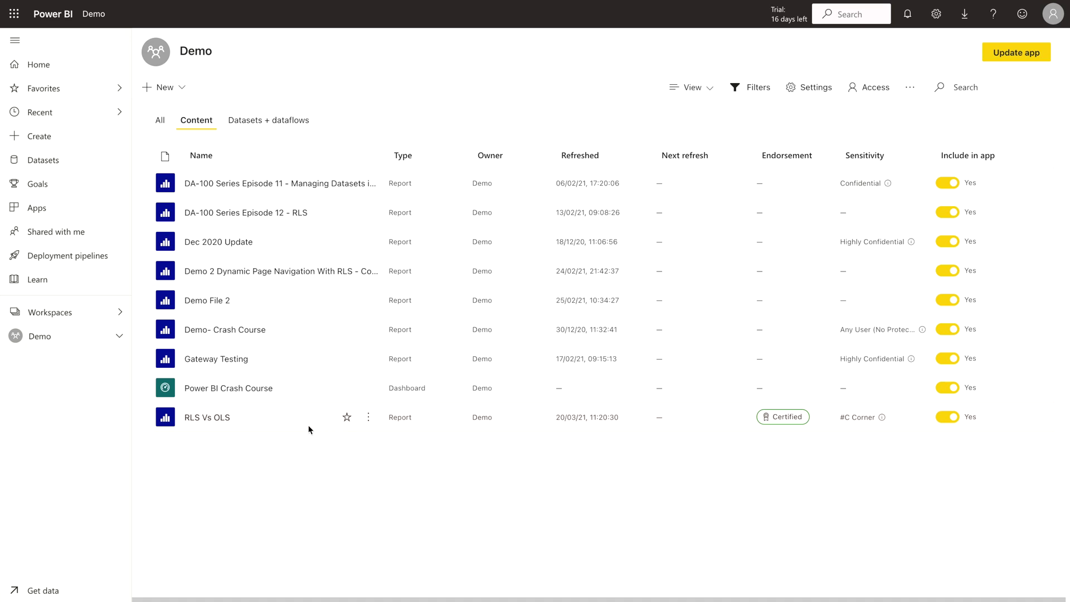
left_click(369, 419)
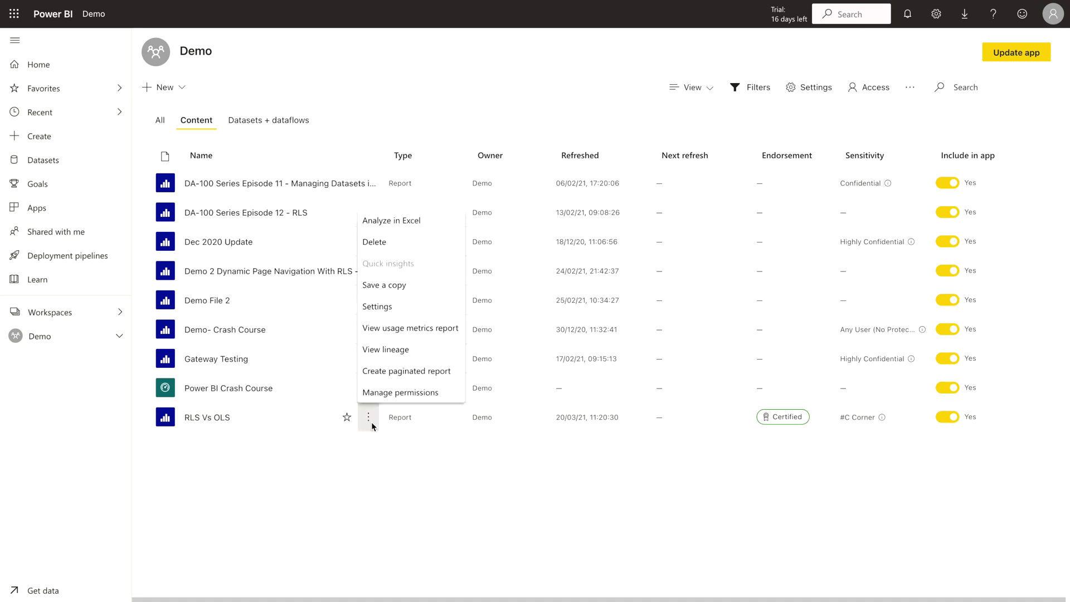
left_click(401, 335)
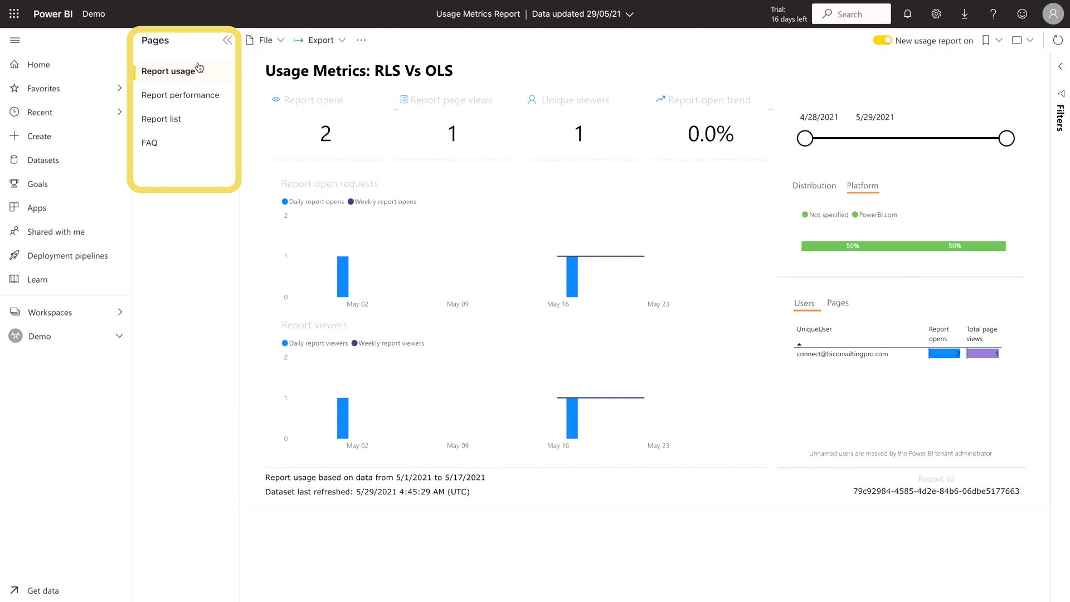
Look through the Report performance, Report list and FAQ pages of the usage metrics report
left_click(189, 83)
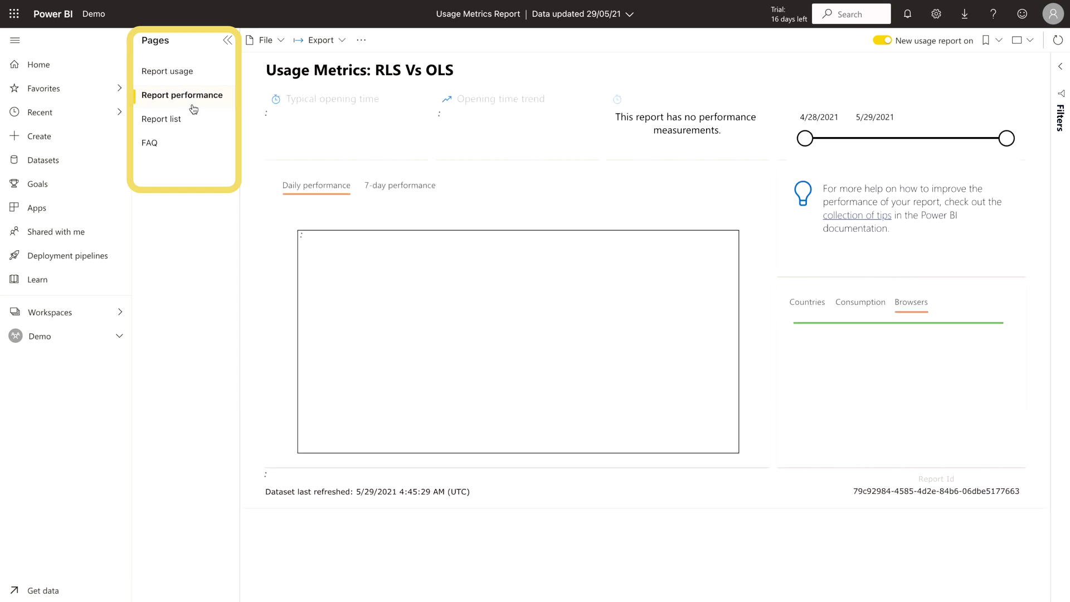
left_click(174, 131)
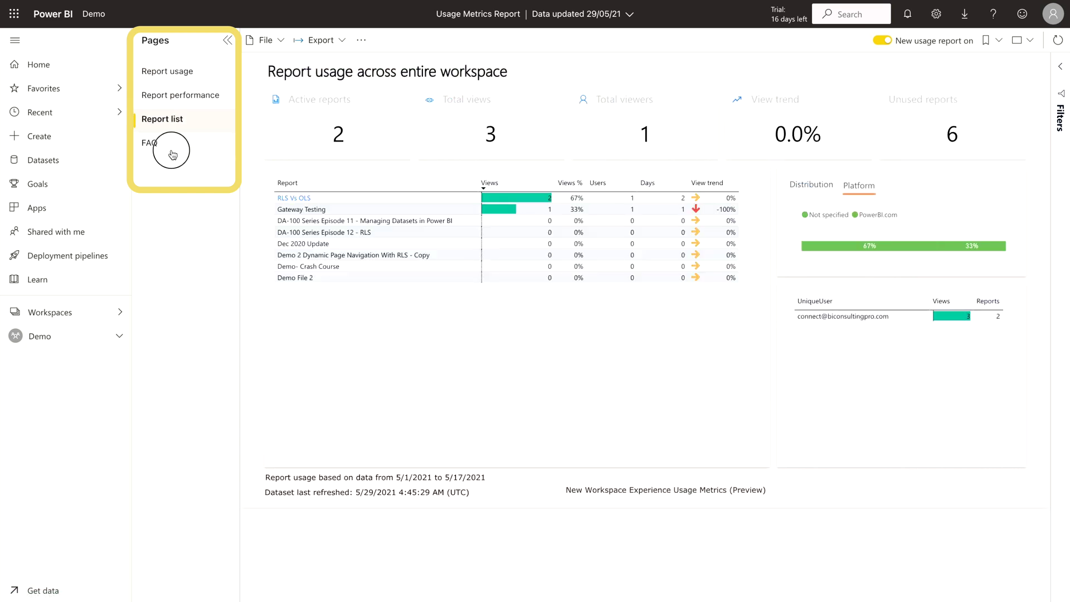
left_click(175, 143)
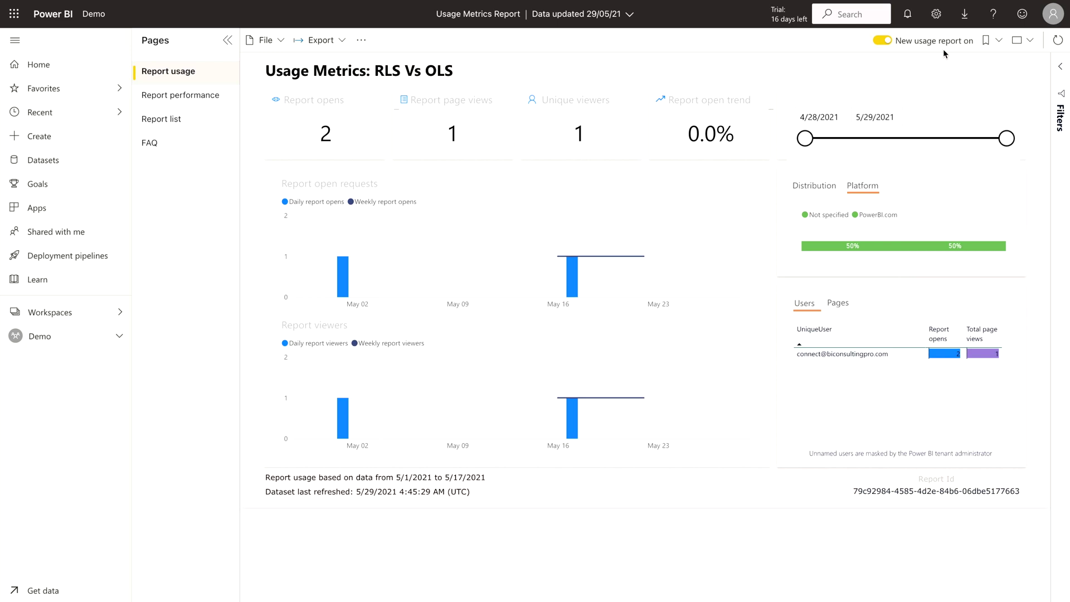
View the old version of the usage report, dismiss its refresh notice, and switch the new usage report back on
left_click(881, 41)
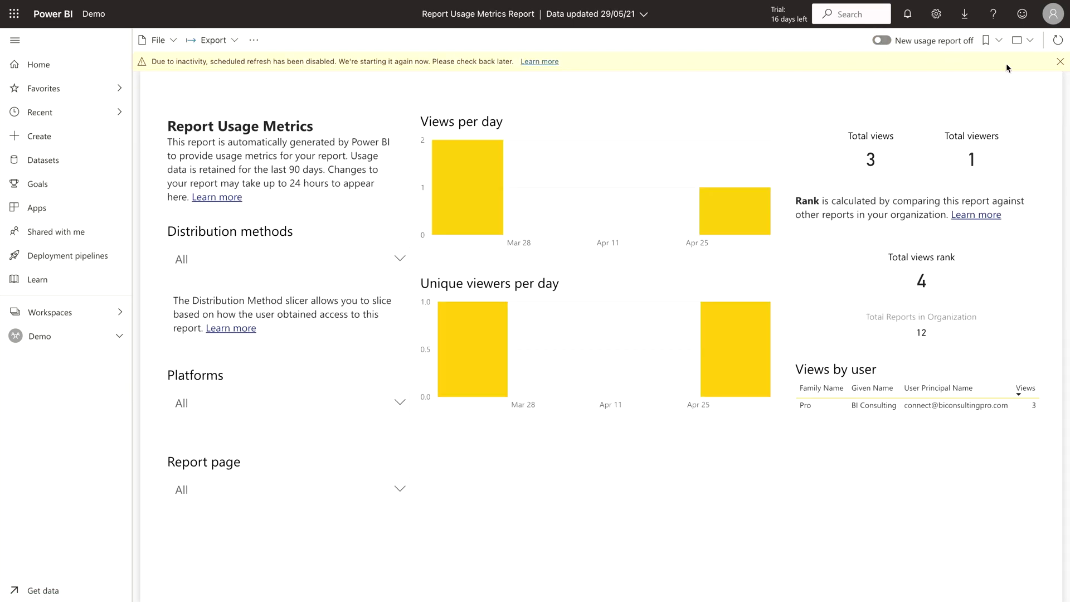
left_click(1060, 62)
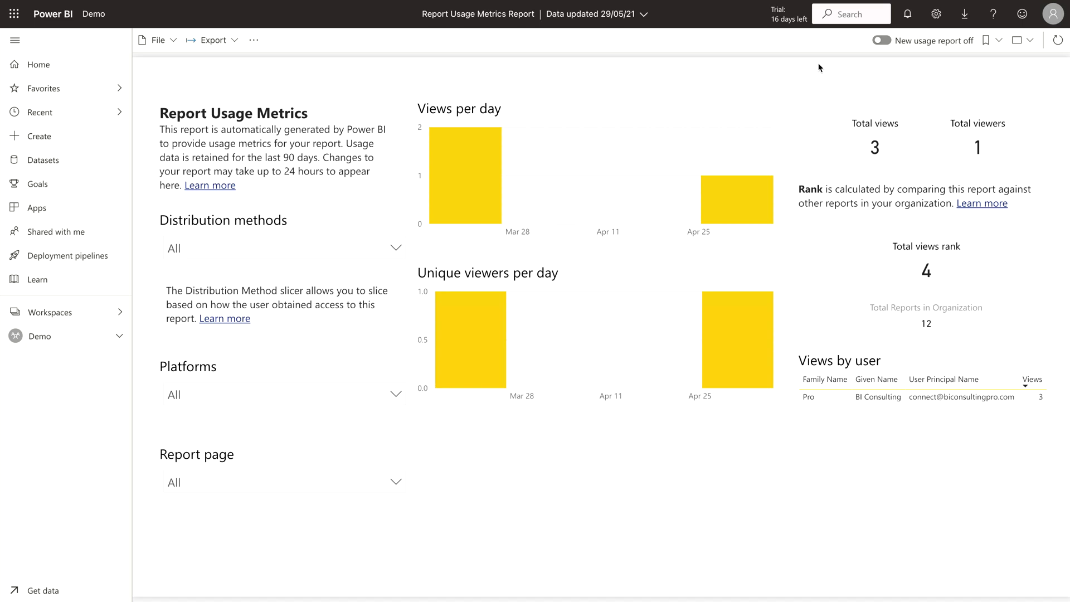
left_click(881, 40)
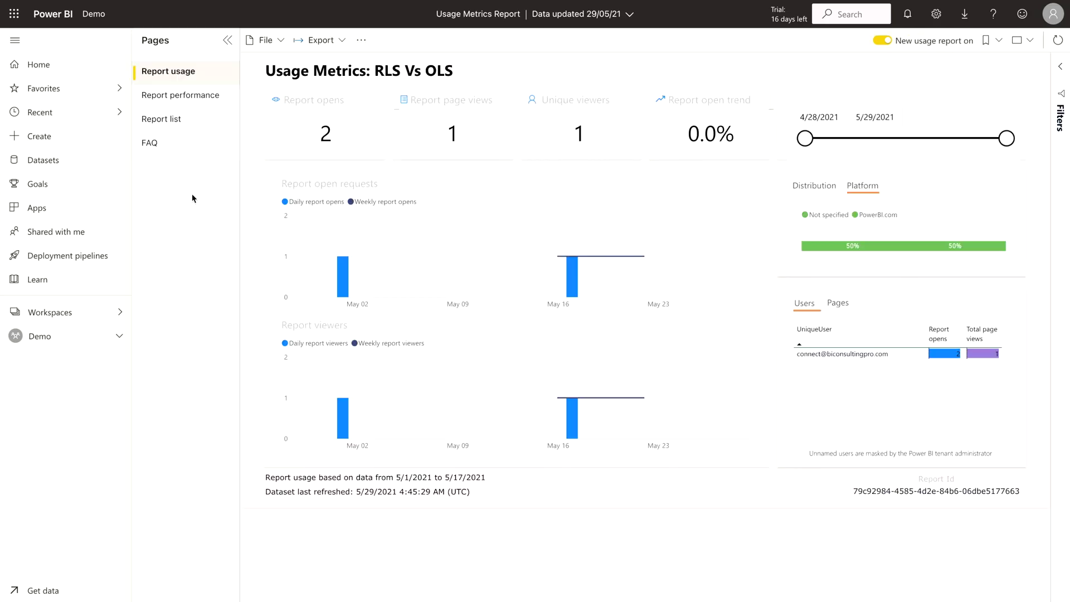
Save a copy of the usage metrics report as "Usage Metrics: RLS Vs OLS" and open it from the workspace
left_click(266, 45)
left_click(268, 65)
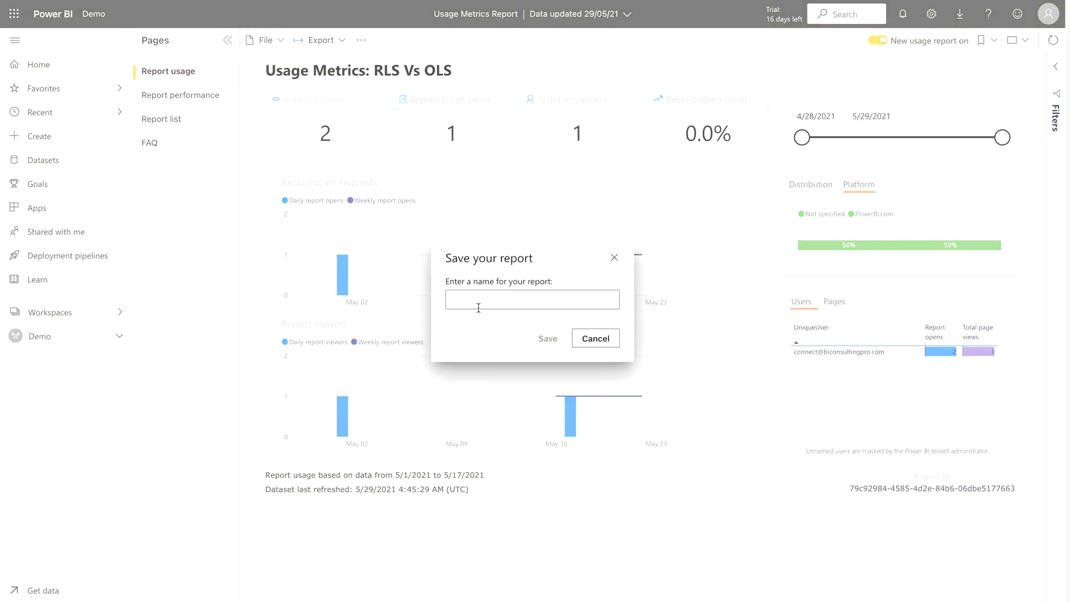
type("Usage Metri")
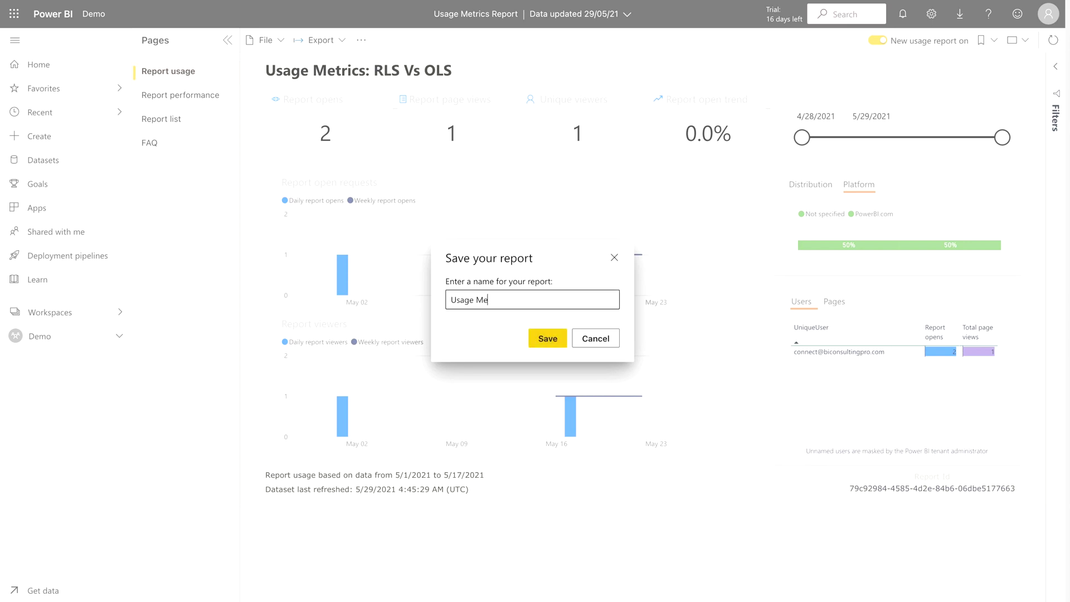
type("cs: RLS Vs OLS")
left_click(556, 343)
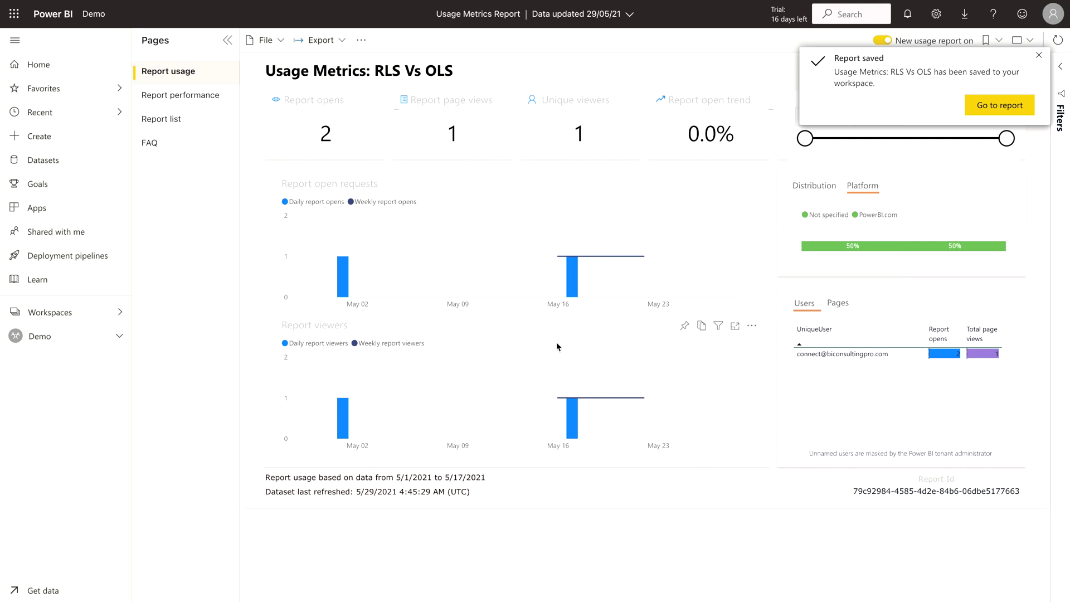
left_click(988, 114)
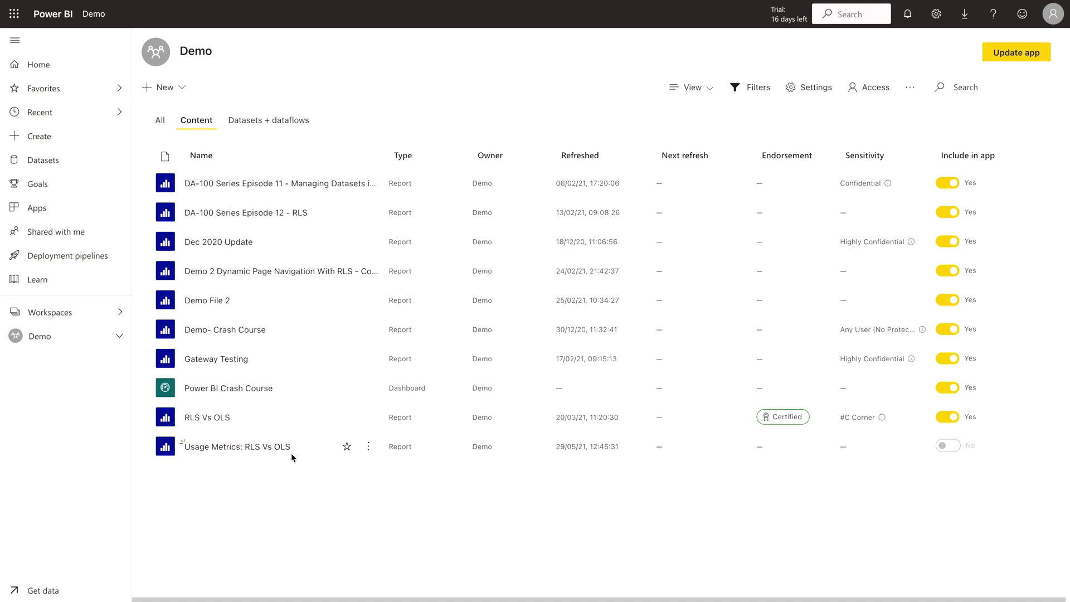
left_click(273, 446)
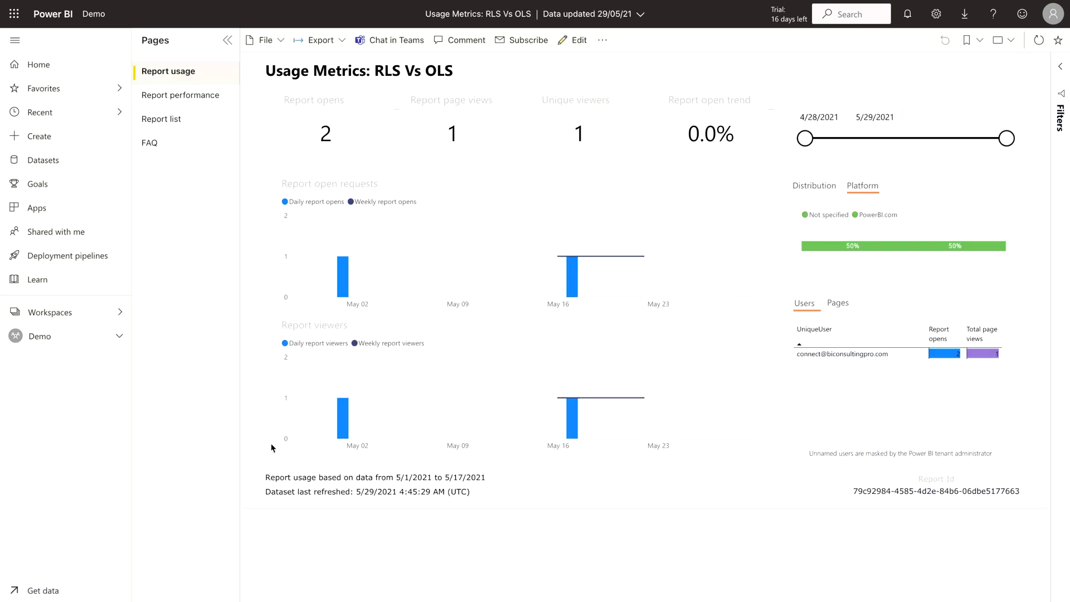
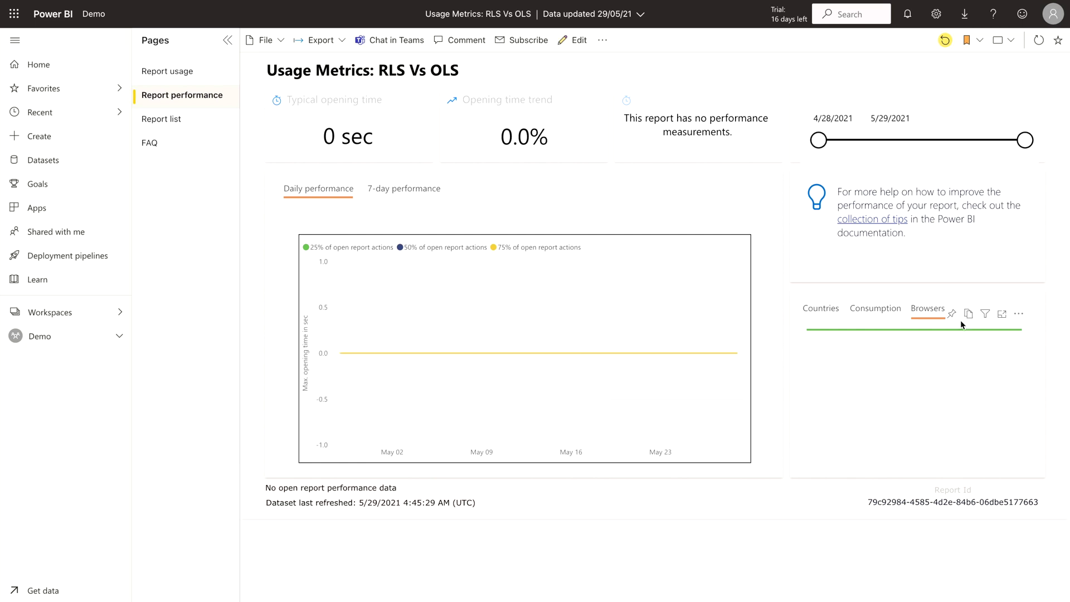
Filter the Report performance page to 5/10/2021 through 5/29/2021 and view the Report list page
left_click_drag(819, 140, 904, 140)
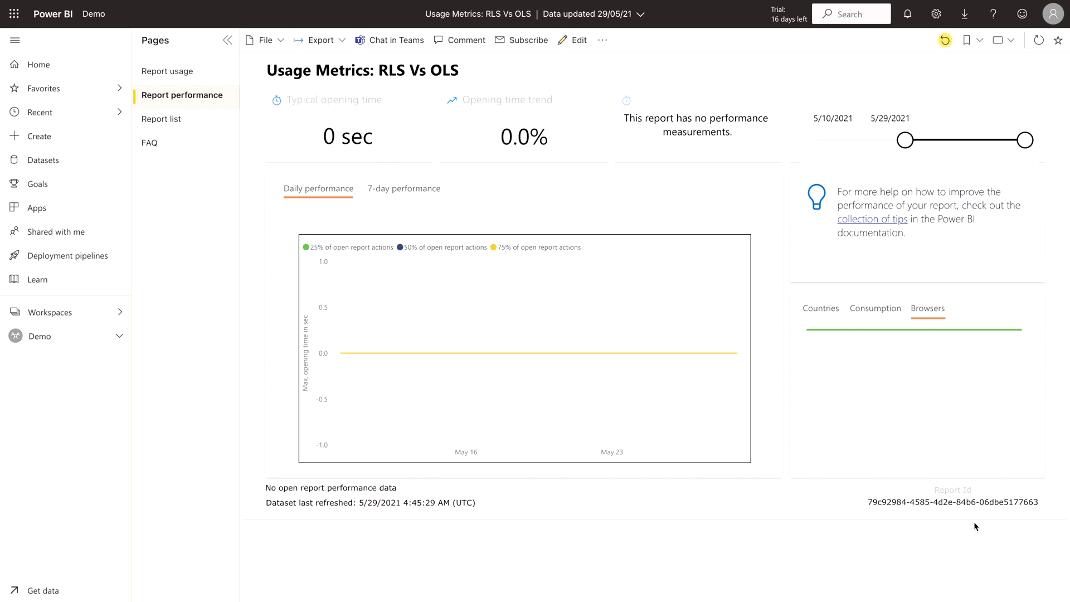
left_click(183, 121)
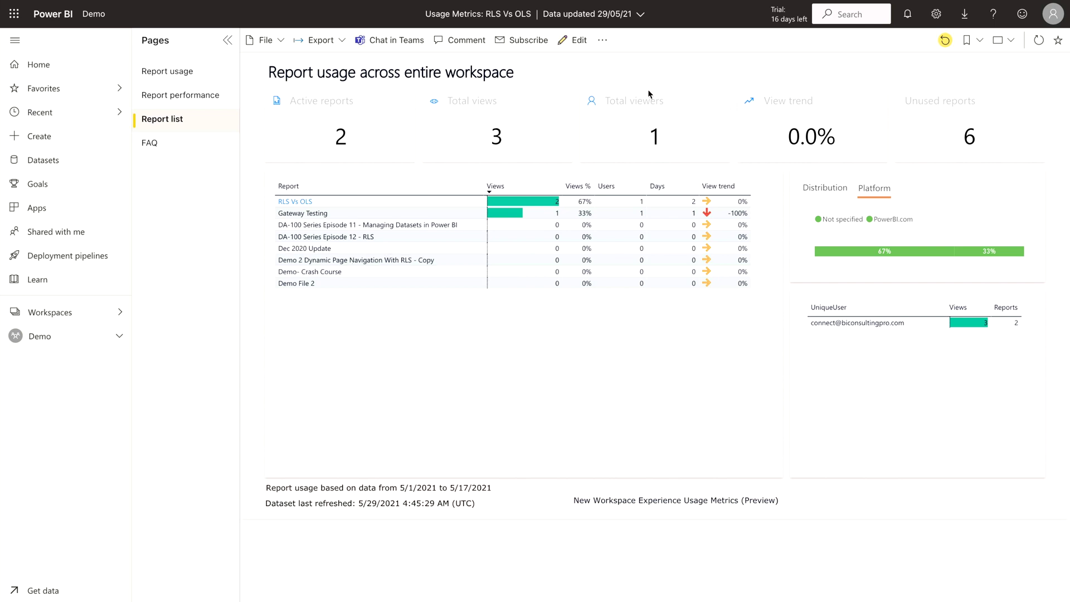
Open the dataset settings for Usage Metrics Report and bring up its UsageMetricsDataConnector credentials for editing
left_click(938, 20)
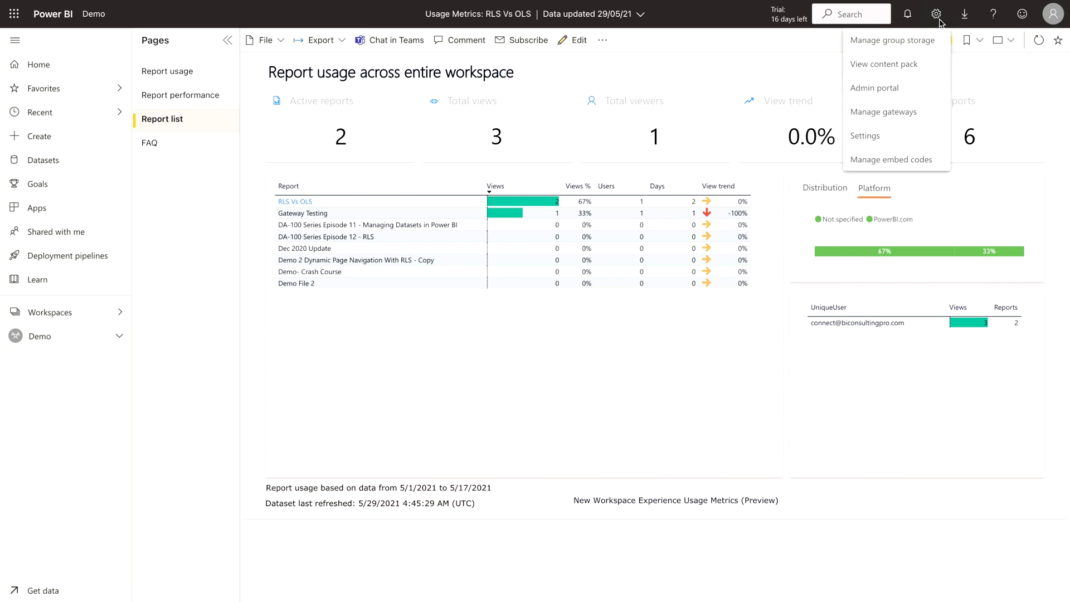
left_click(902, 137)
left_click(368, 73)
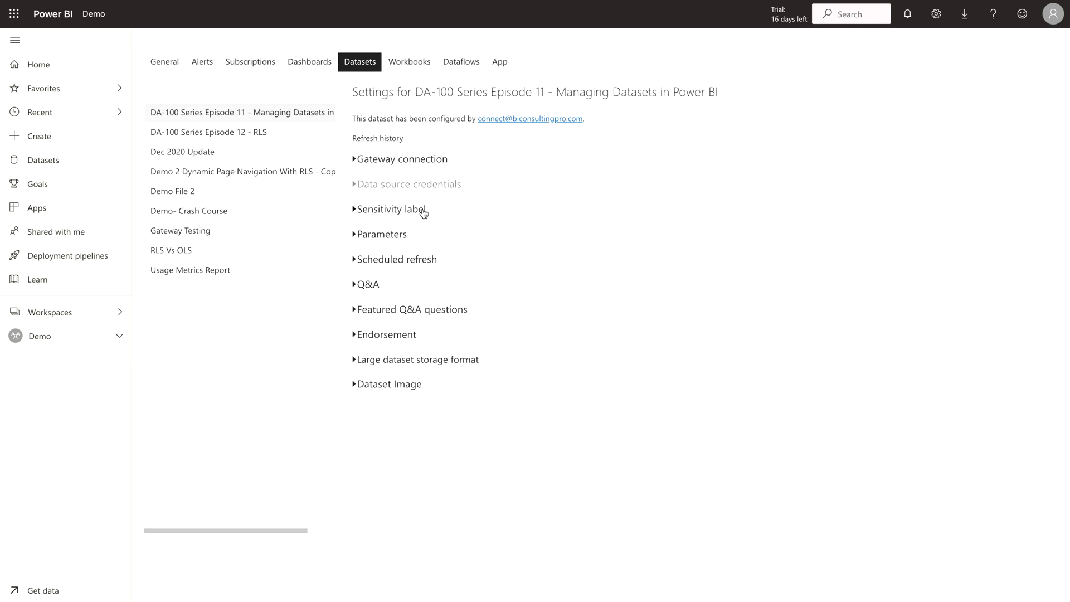
left_click(162, 251)
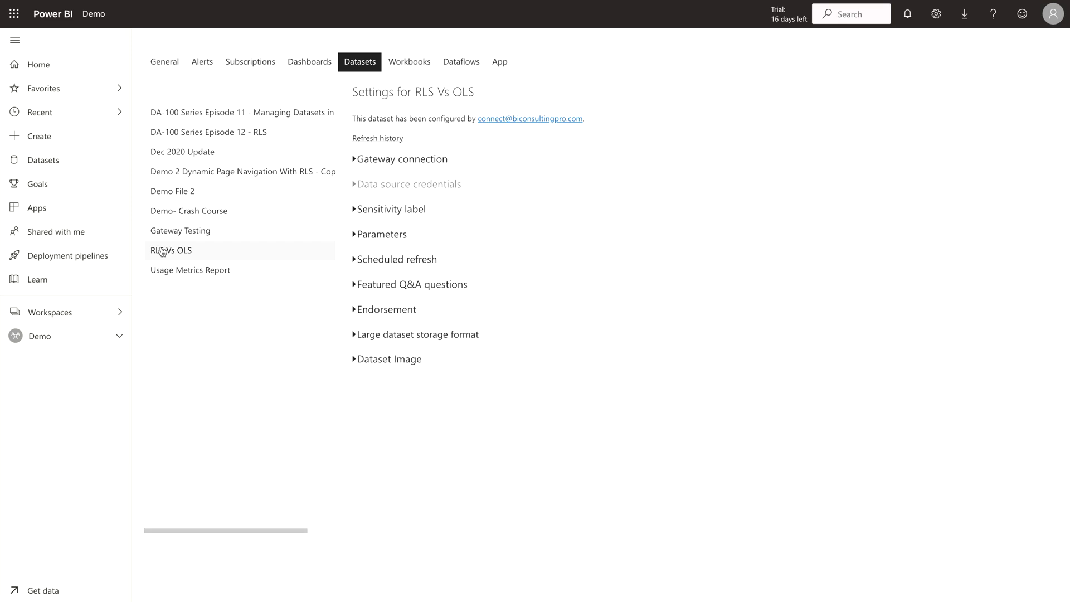
left_click(202, 270)
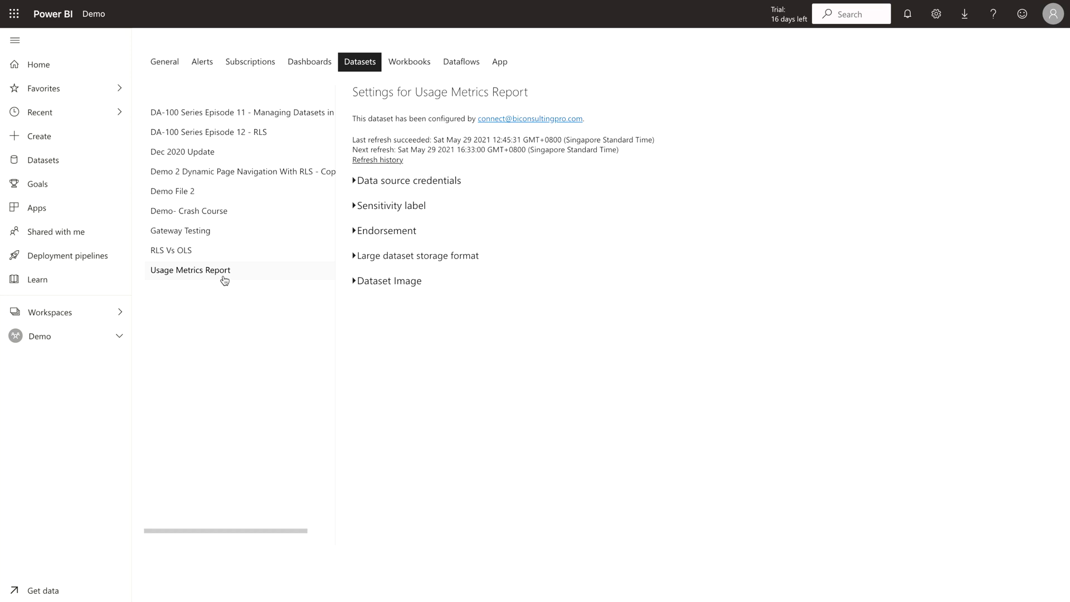
left_click(355, 187)
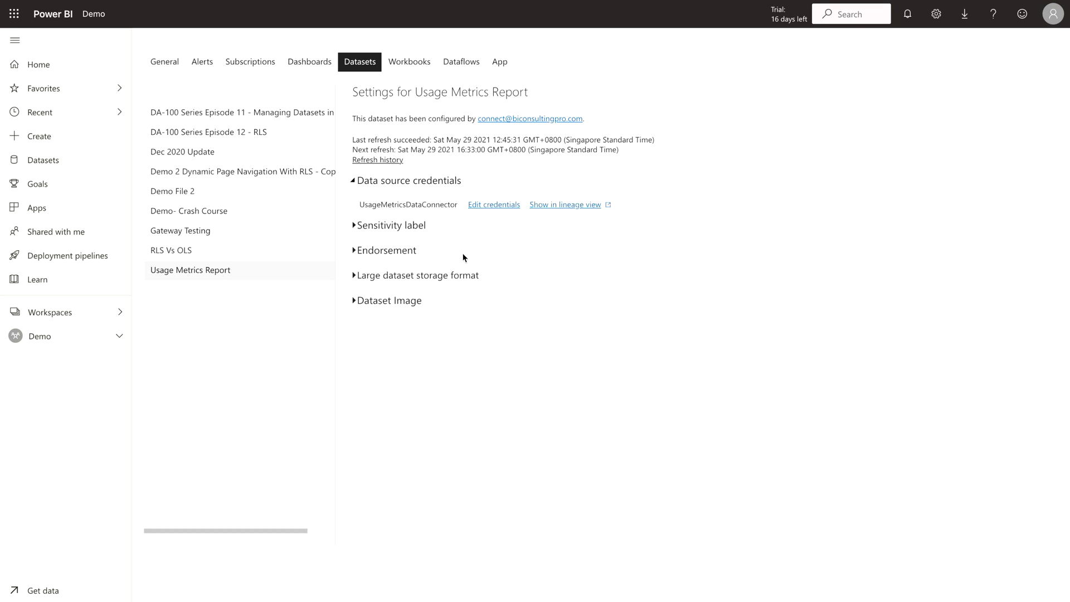
left_click(506, 208)
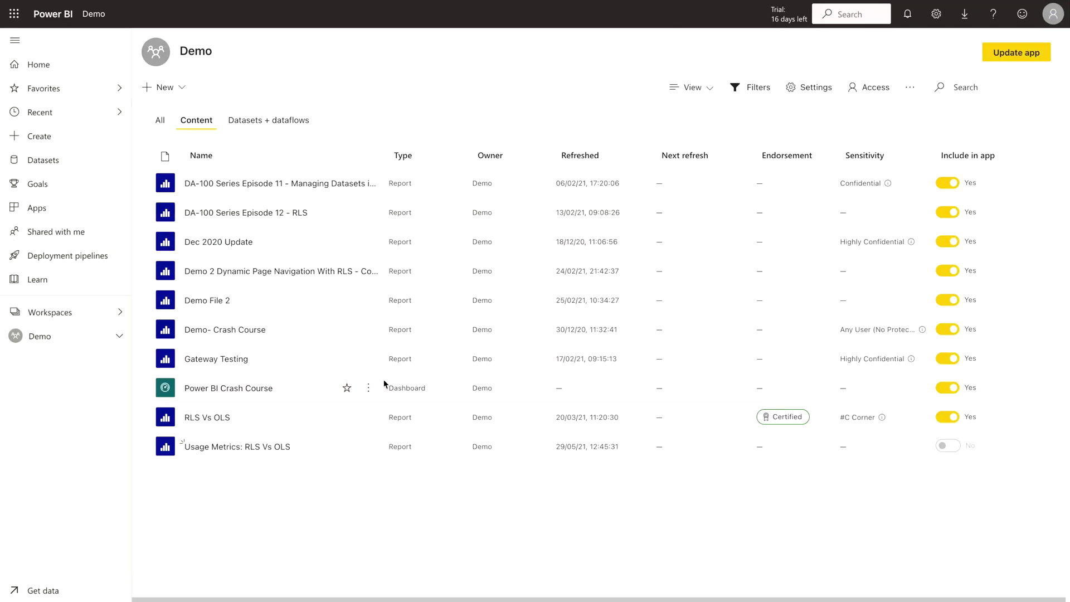
View the usage metrics report for Demo- Crash Course, and start saving a copy of it but cancel
left_click(368, 330)
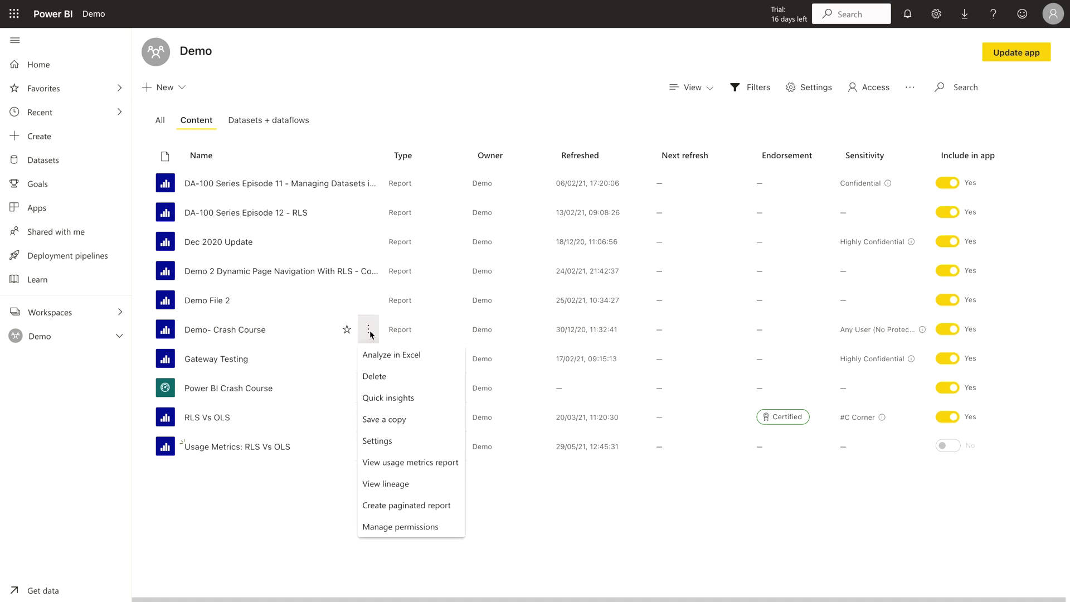
left_click(419, 468)
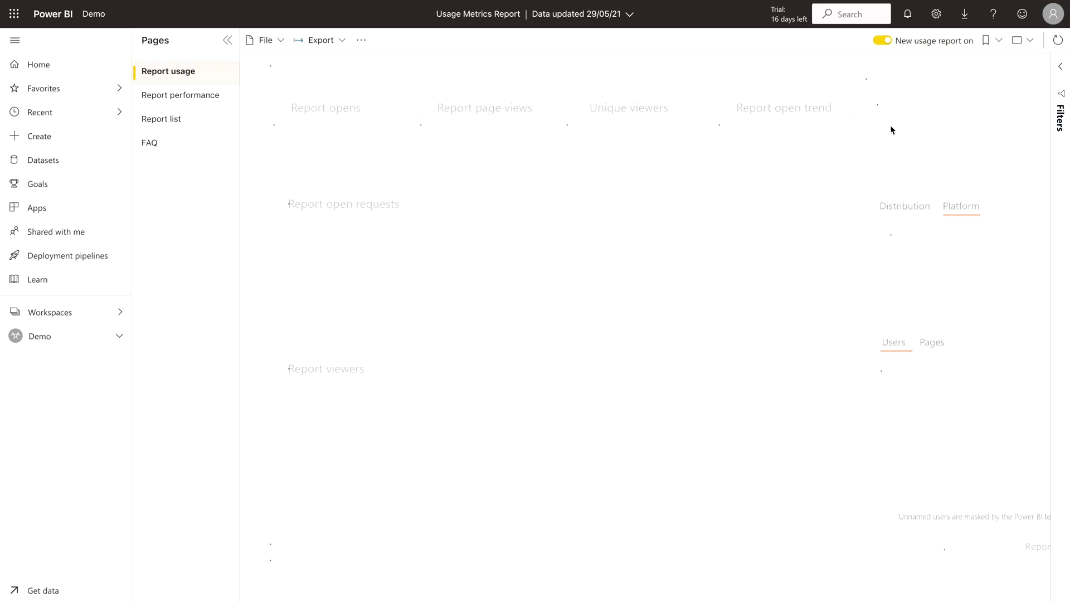
left_click(278, 48)
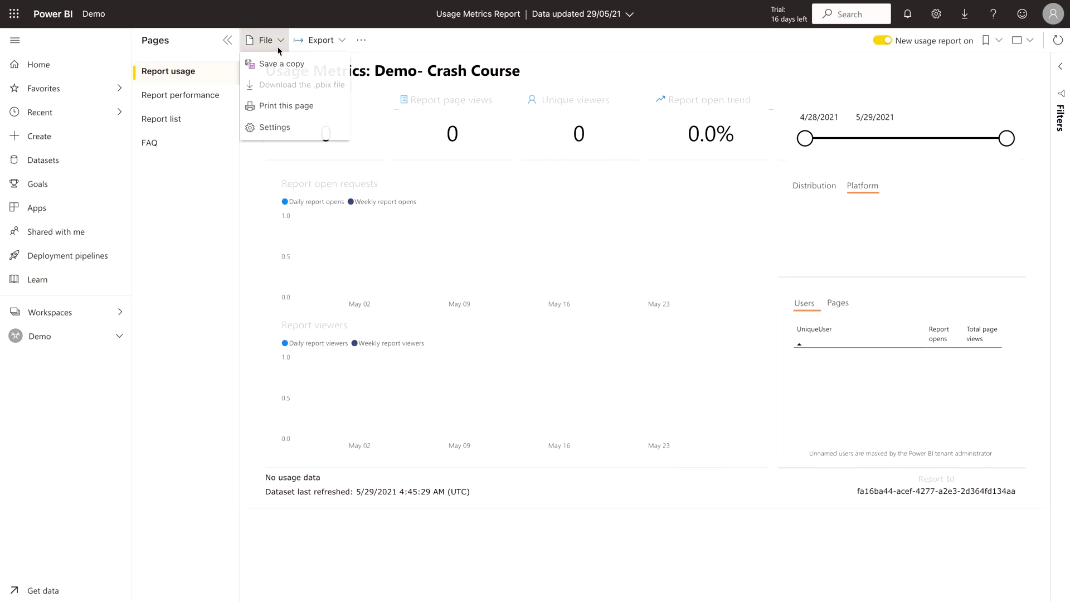
left_click(280, 61)
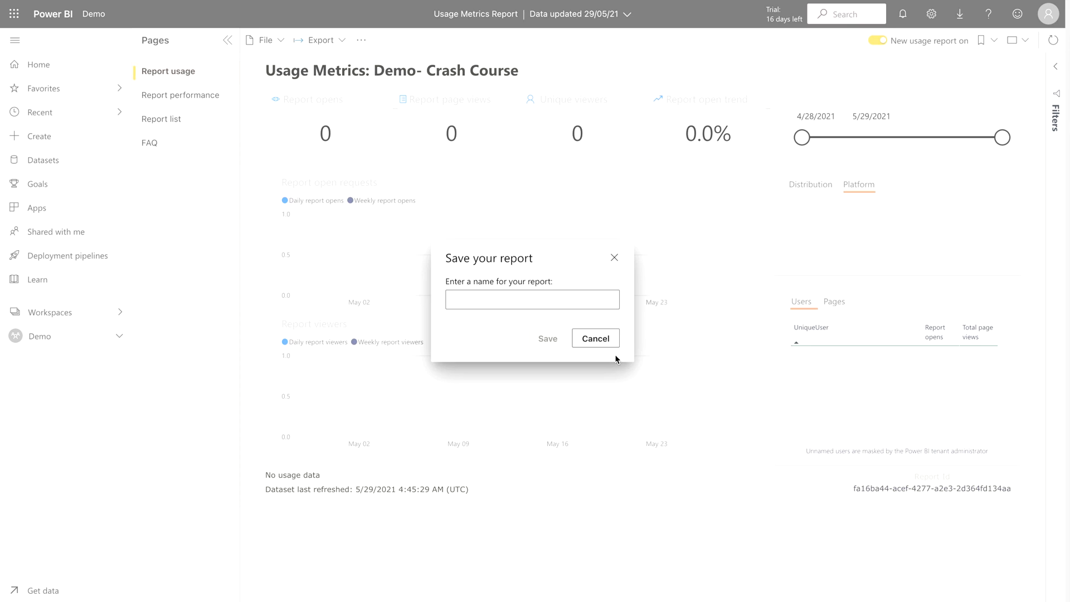
left_click(596, 338)
Open the saved Usage Metrics: RLS Vs OLS report from the Demo workspace in edit mode
left_click(70, 336)
left_click(234, 450)
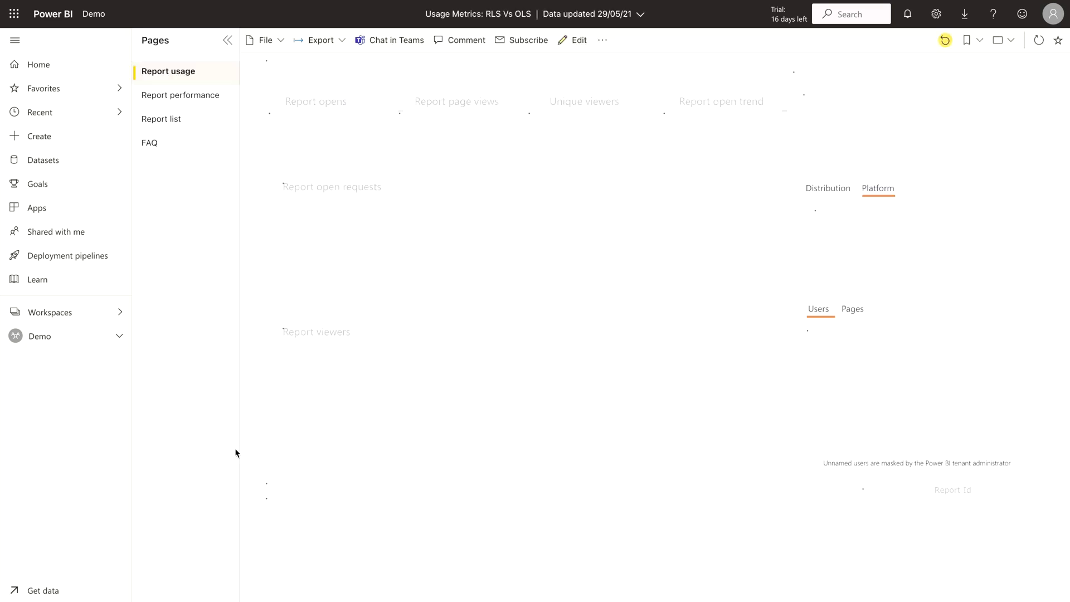
left_click(577, 41)
Change the Report open requests chart on the Report usage page to a stacked area chart
left_click(270, 109)
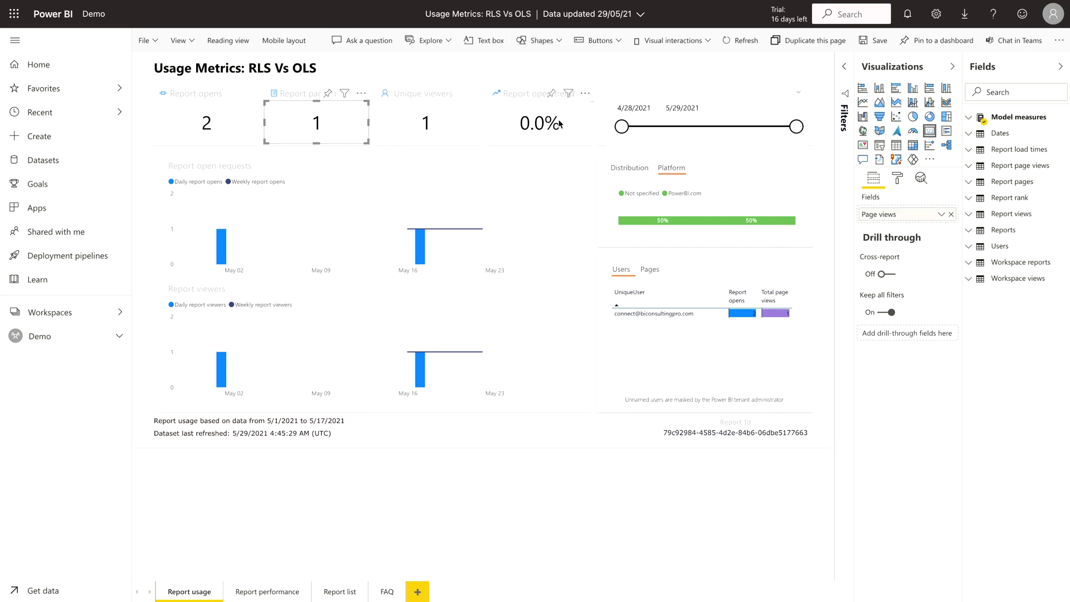
left_click(512, 130)
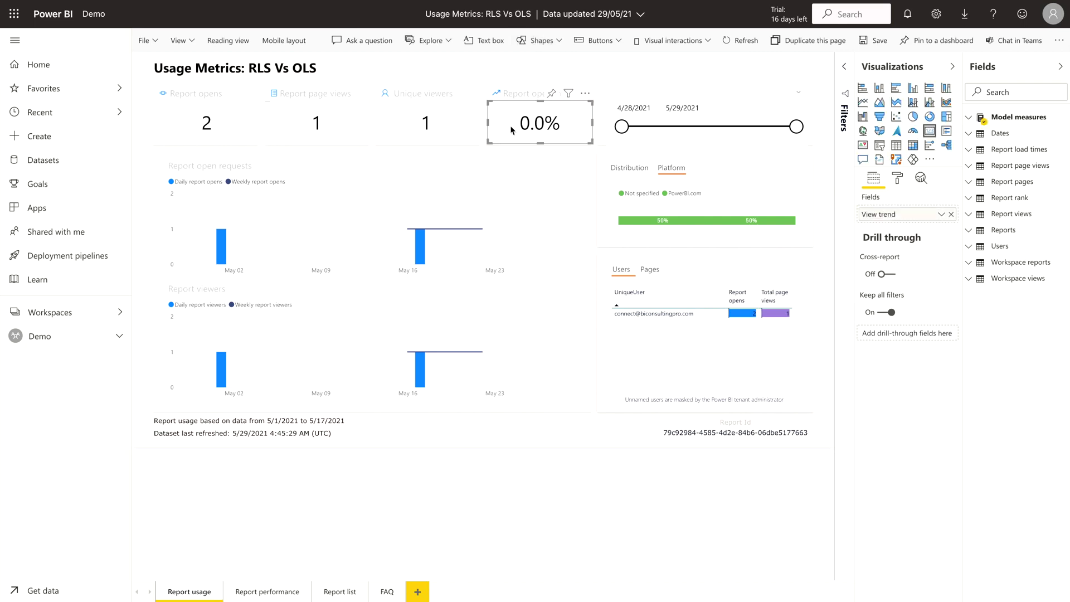
left_click(515, 253)
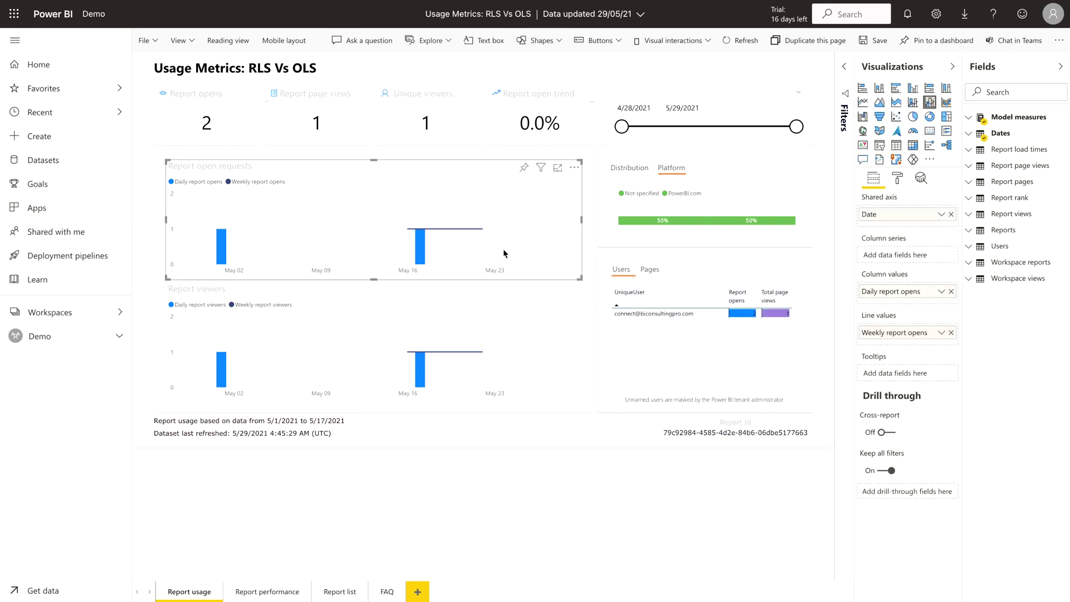
left_click(897, 103)
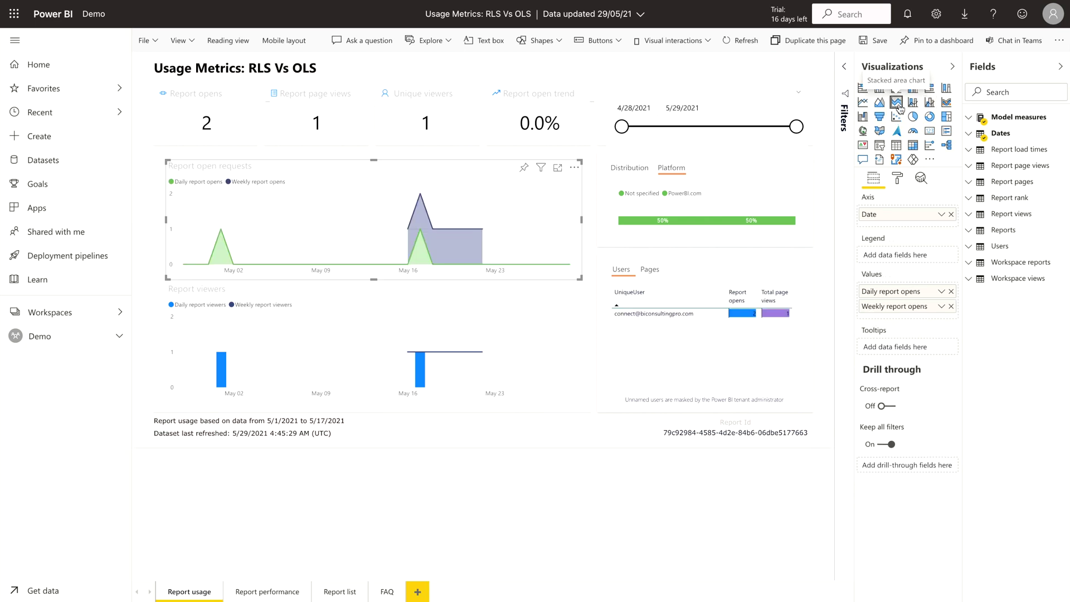